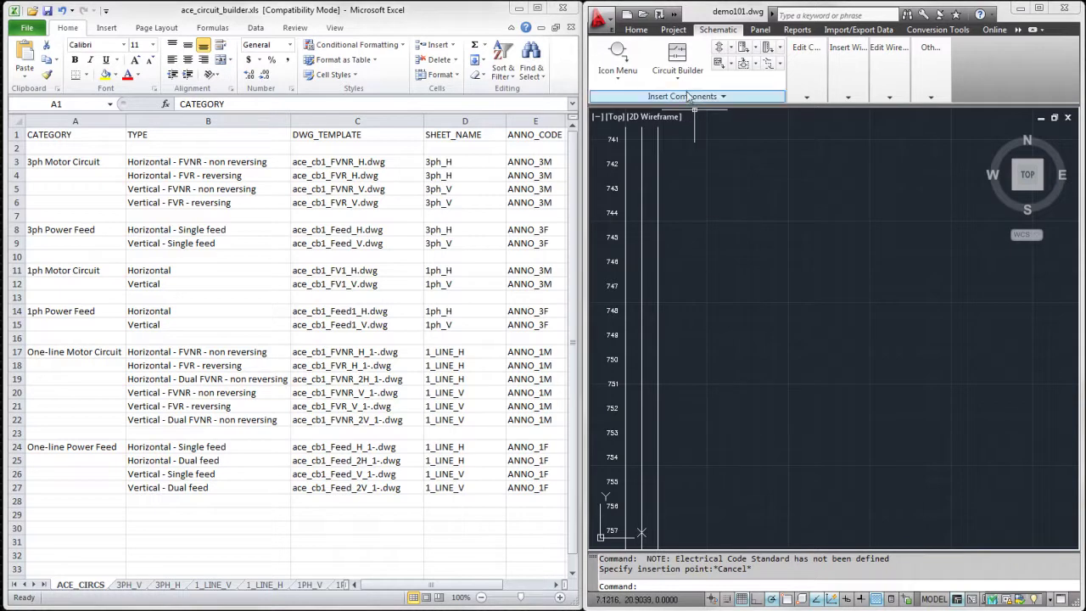
Start inserting a 3ph Motor Circuit type from Circuit Builder, leaving it awaiting an insertion point.
click(678, 58)
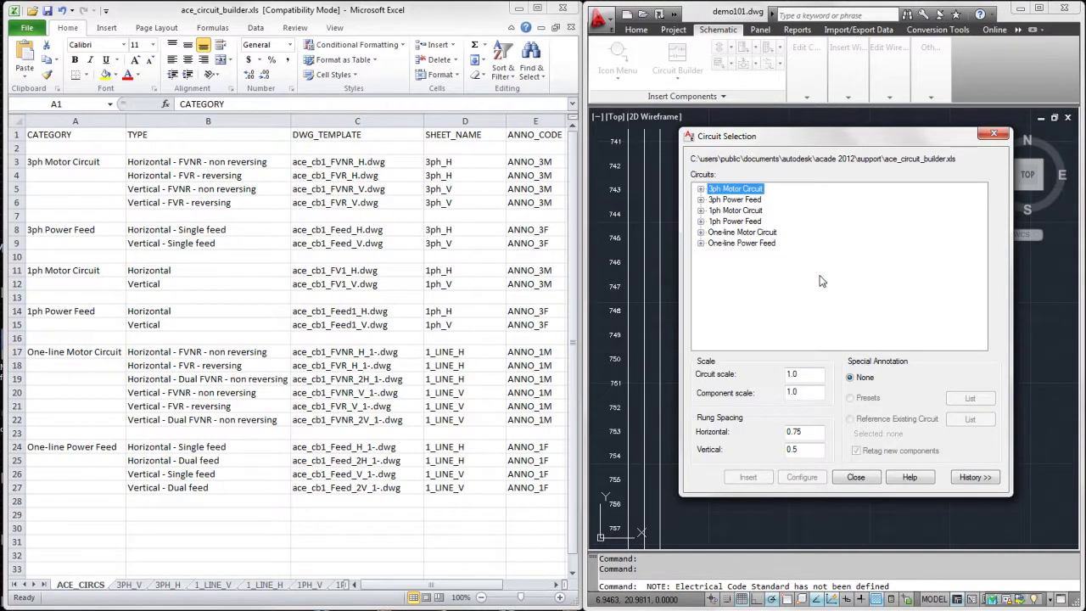
click(700, 189)
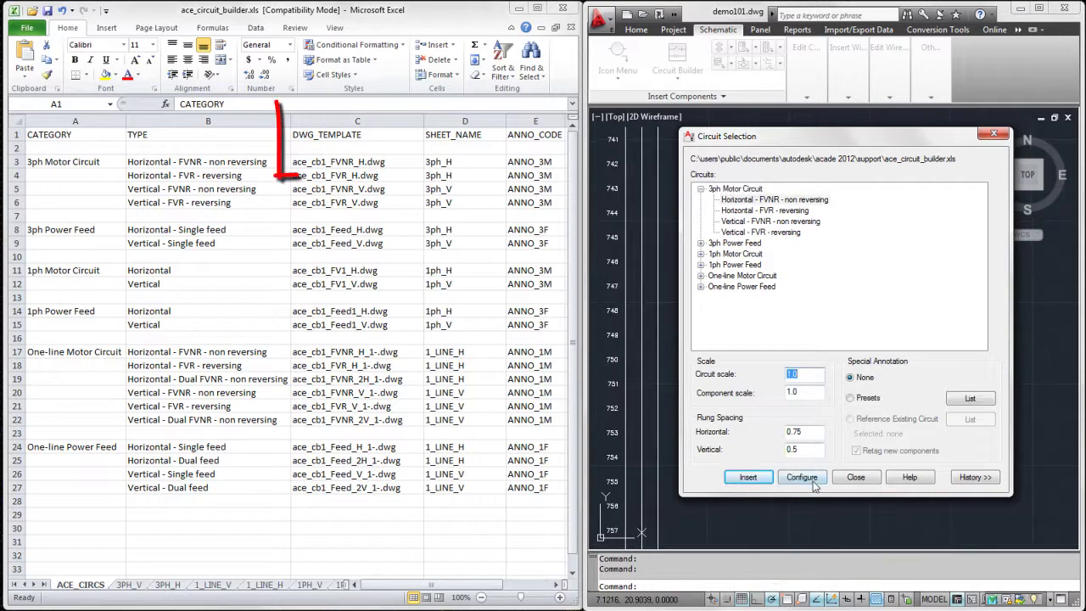
click(747, 477)
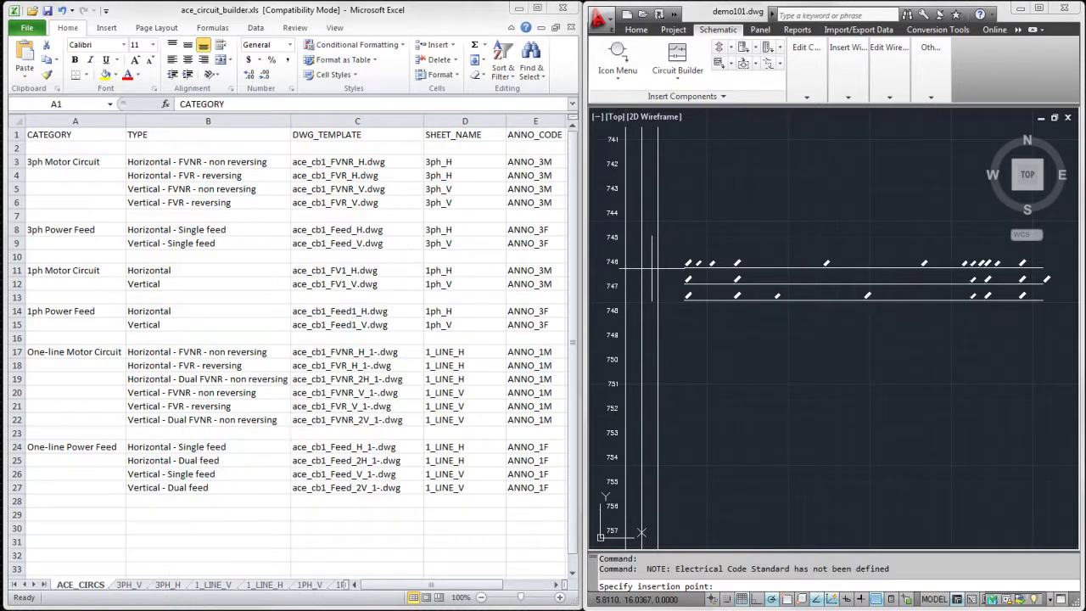
Cancel the insertion, rename cell A3 to '3ph Motor Circuit EDITED', and confirm in Circuit Builder.
key(Escape)
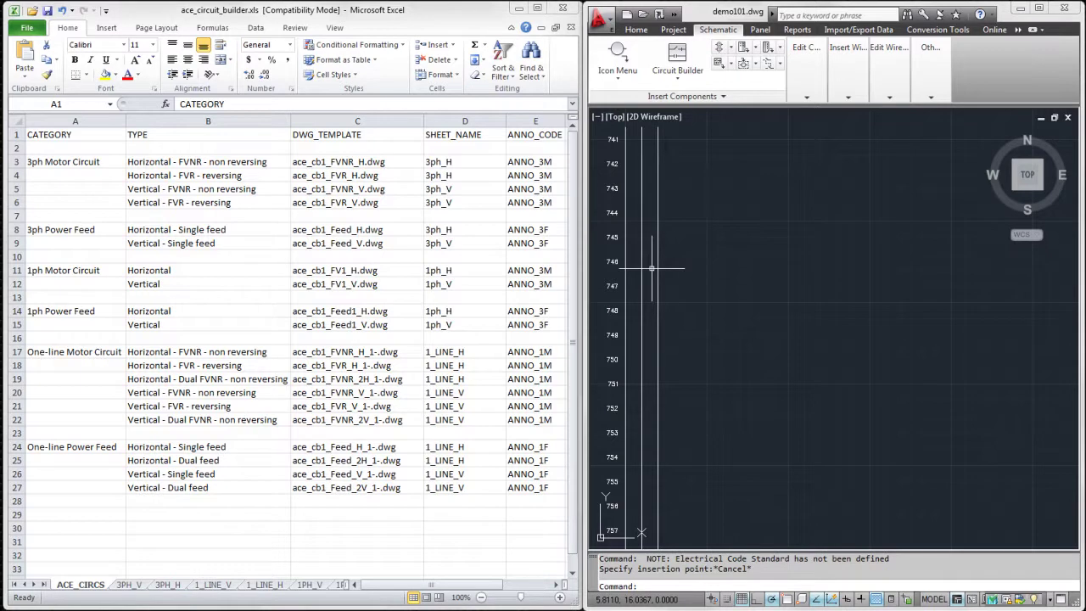
double_click(108, 162)
text(EDI)
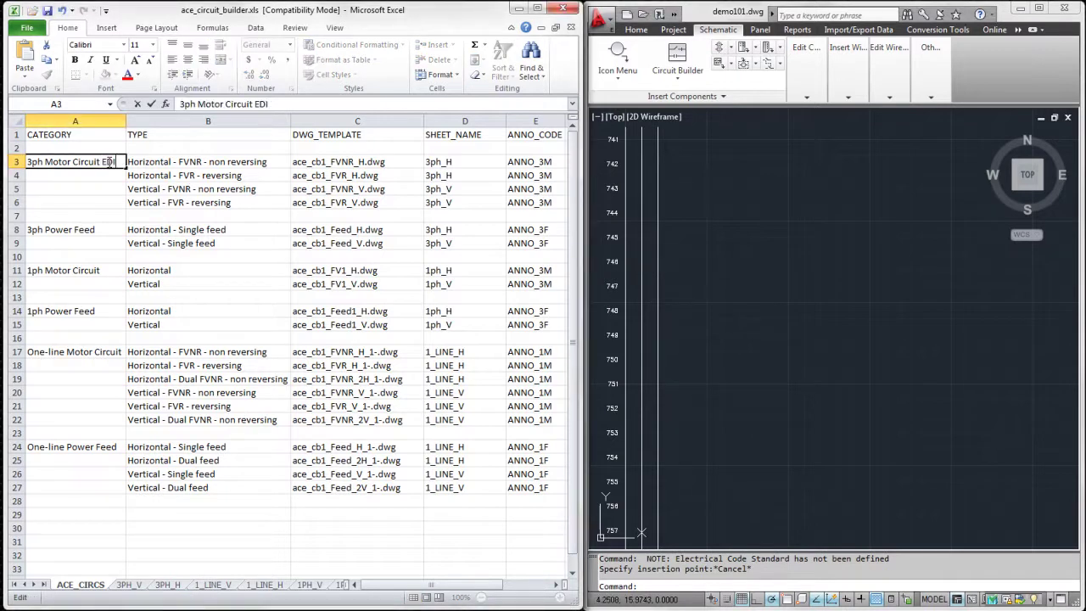
text(TED)
key(Return)
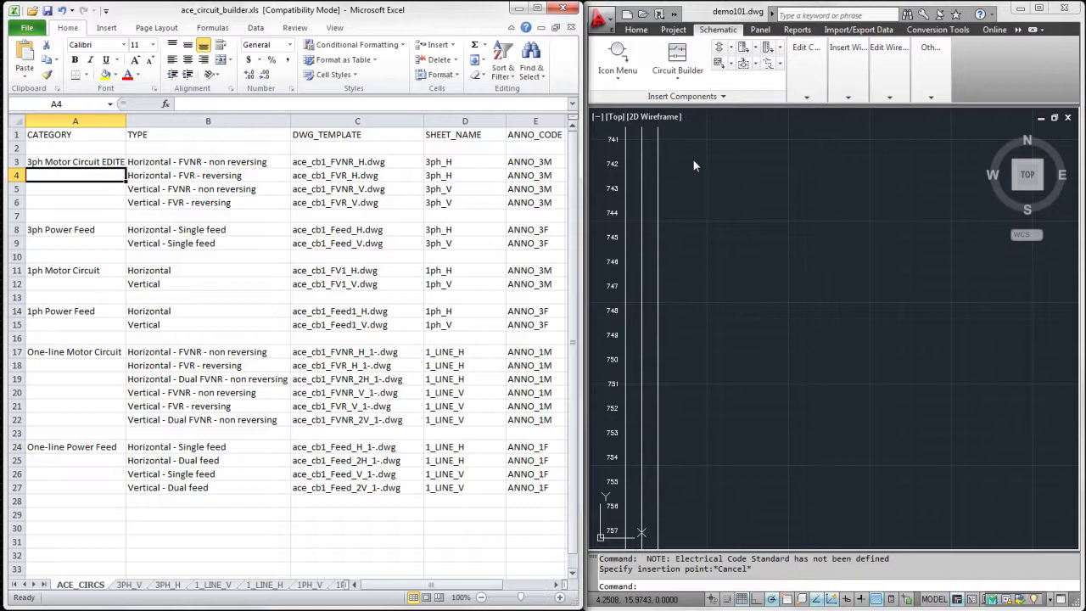
click(677, 58)
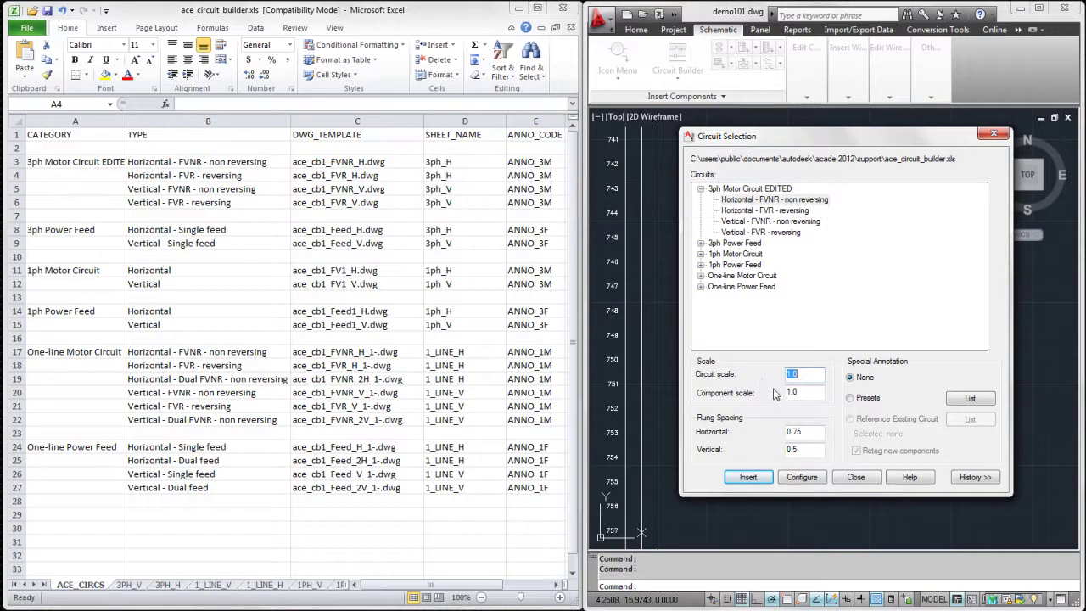
click(856, 477)
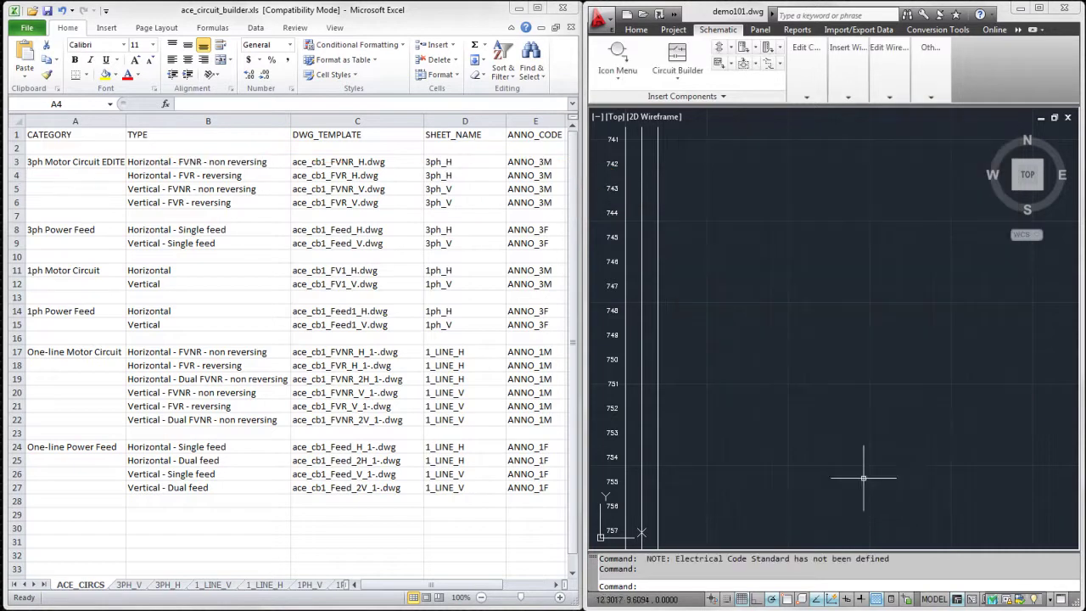
Enter 'Pat's Circuits' in A28 with Circuit 1, Circuit 2, Circuit 3 in B28:B30.
click(63, 503)
text(Pat's Circuits)
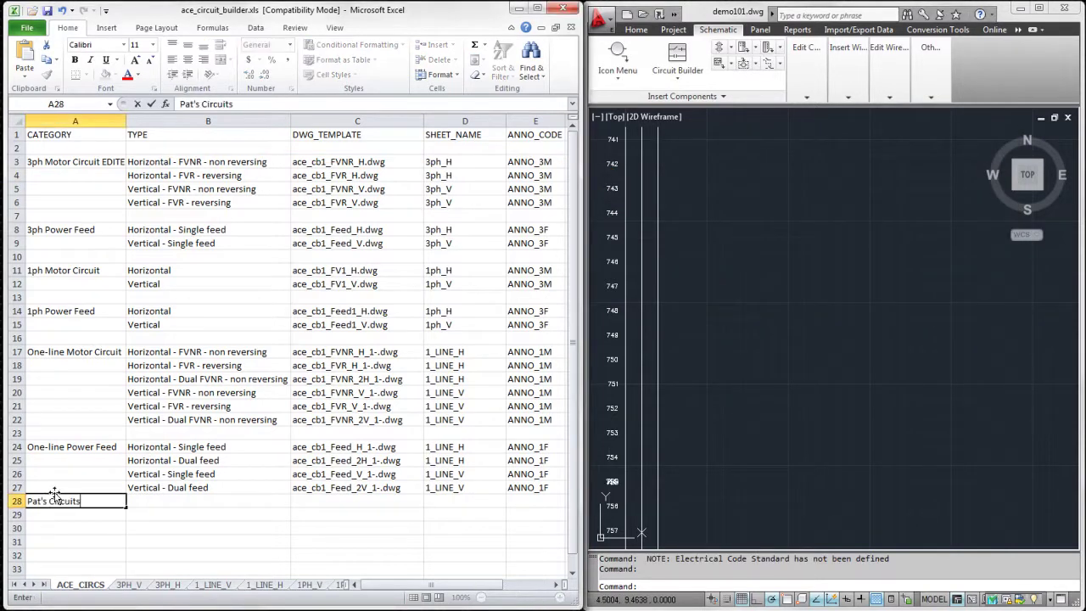
key(Tab)
text(Circuit 1)
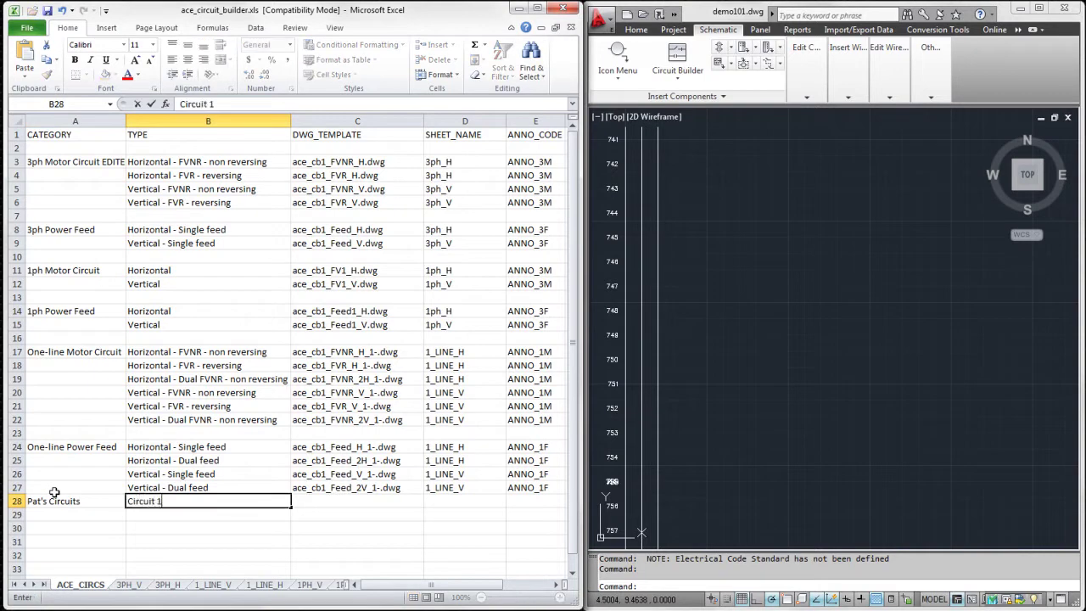
key(Return)
key(Tab)
text(Circuit 2)
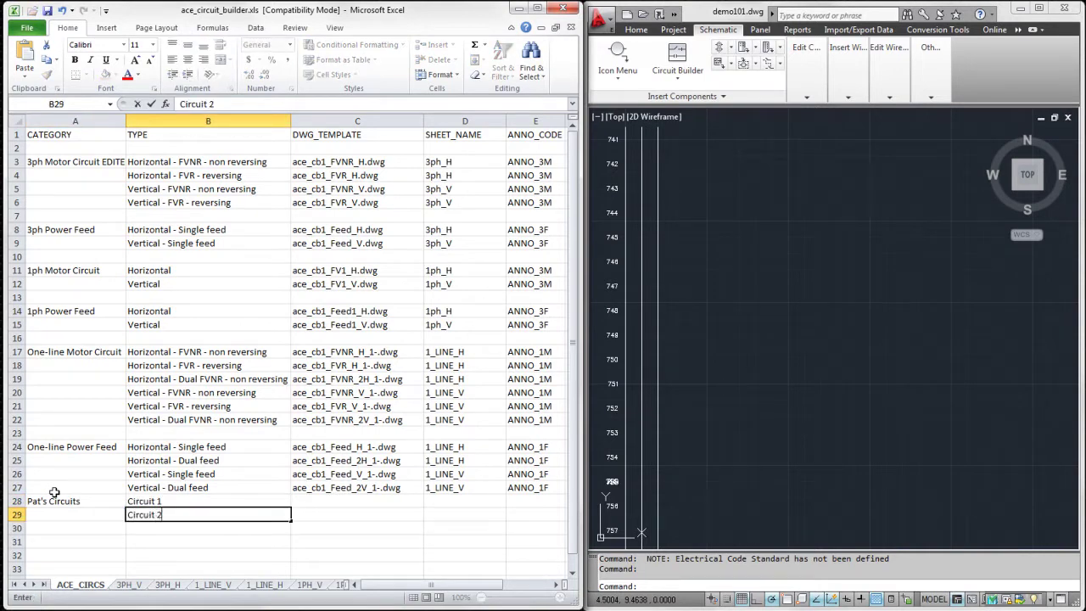
key(Down)
text(Circuit 3)
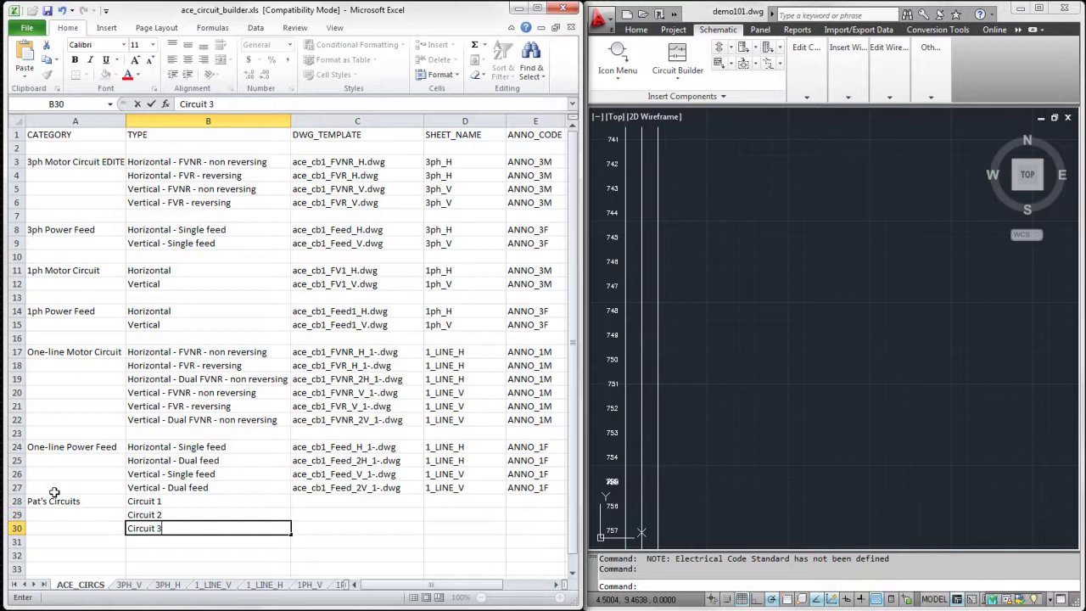
key(Return)
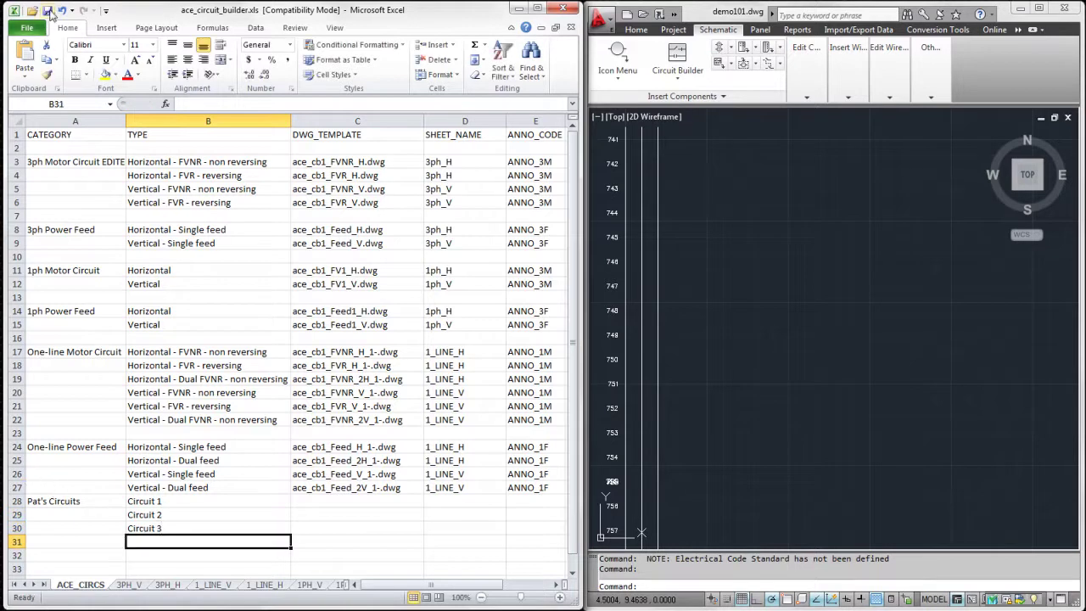
Verify Pat's Circuits and its three circuits appear in Circuit Builder.
click(684, 54)
click(701, 297)
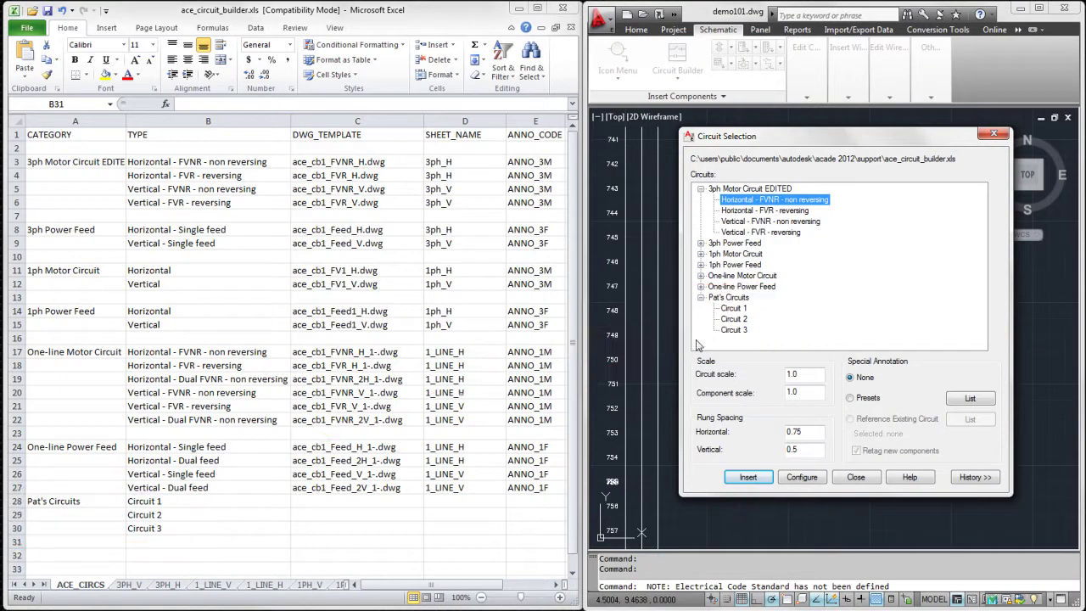
click(855, 477)
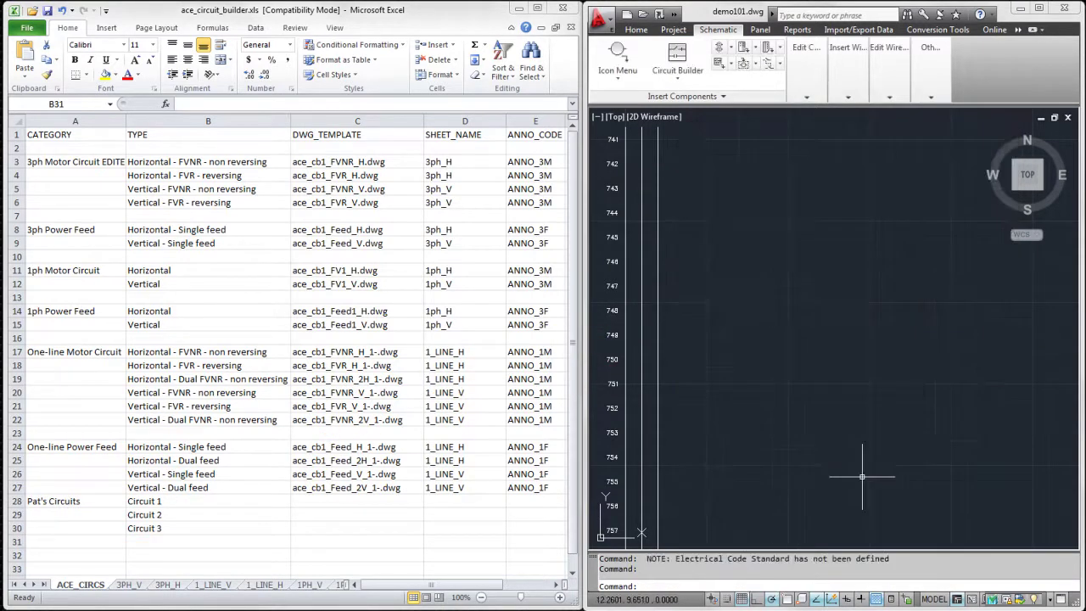
Open the ace_cb1_FVNR_H.dwg template and show Excel's 3PH_H sheet alongside it.
click(642, 13)
click(721, 292)
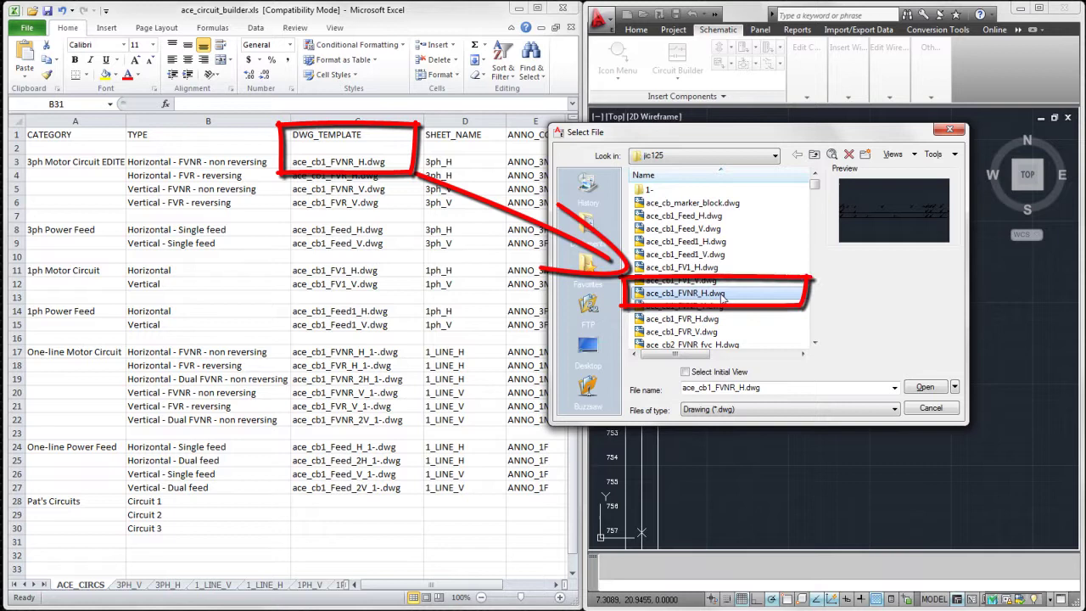
click(924, 387)
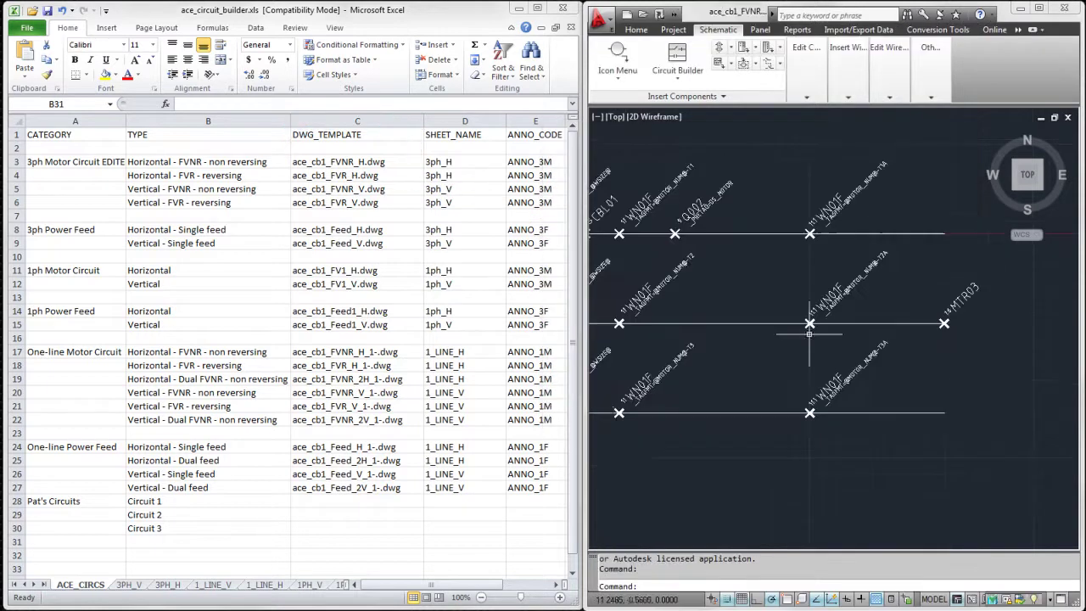
click(169, 584)
click(169, 584)
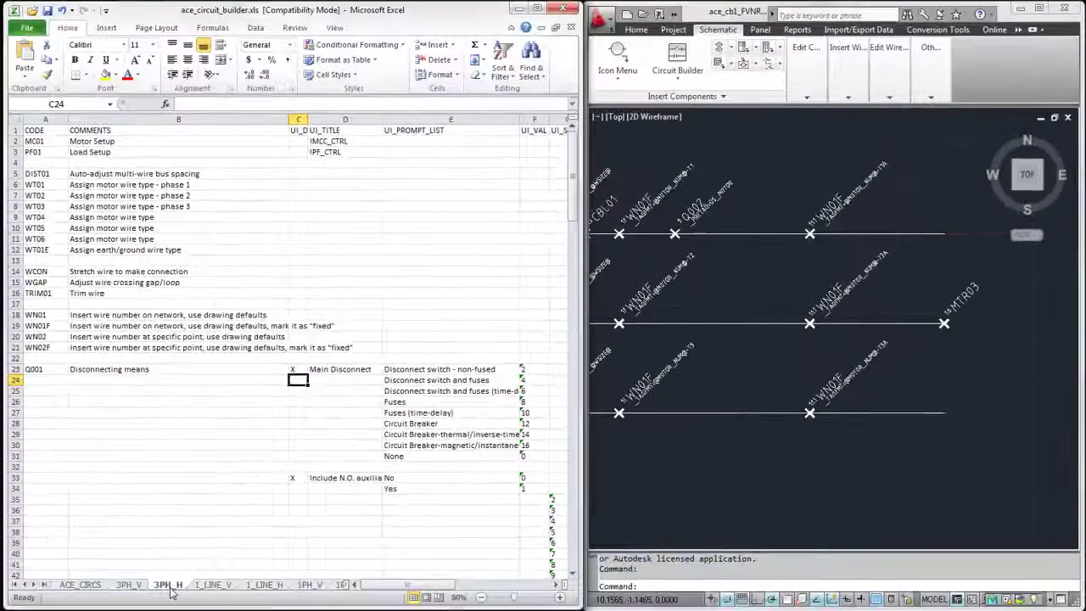
Review the MTR03 marker's attributes (ORDER 1.6) and cancel without changes.
double_click(963, 302)
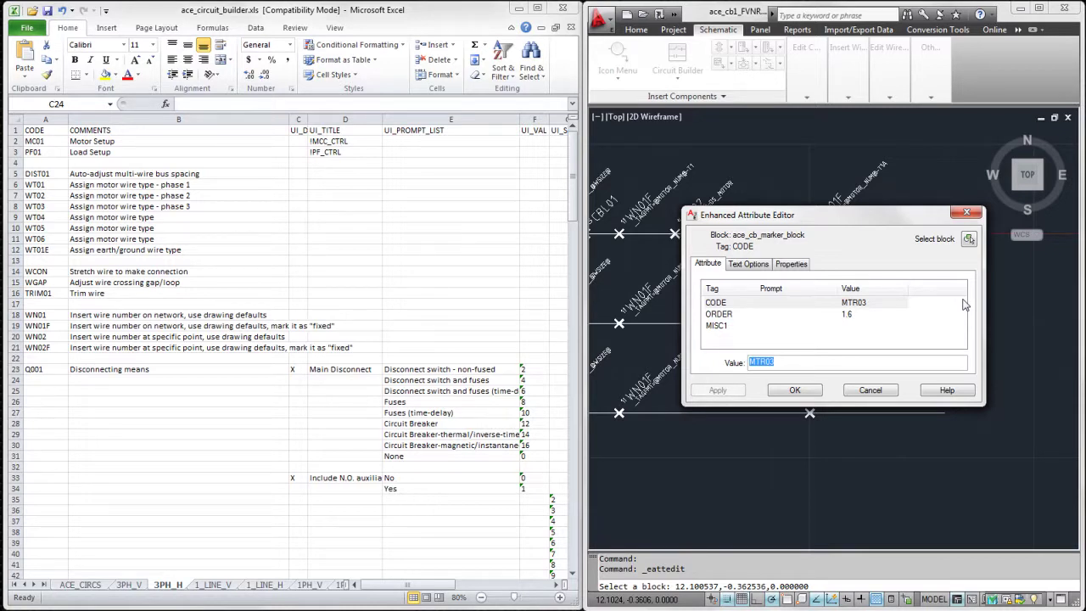
click(871, 391)
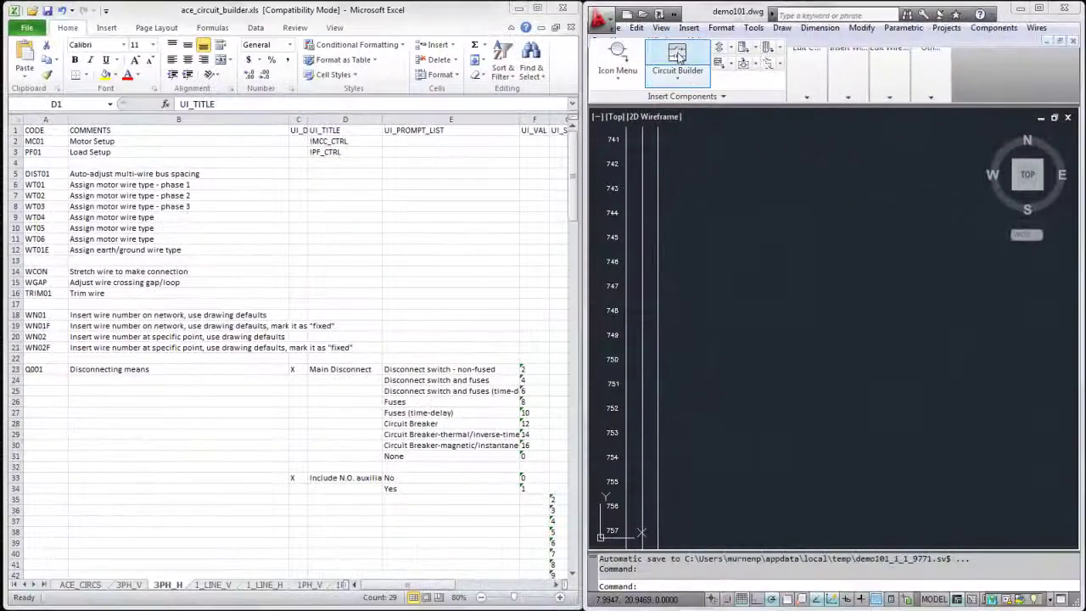
click(677, 56)
click(808, 481)
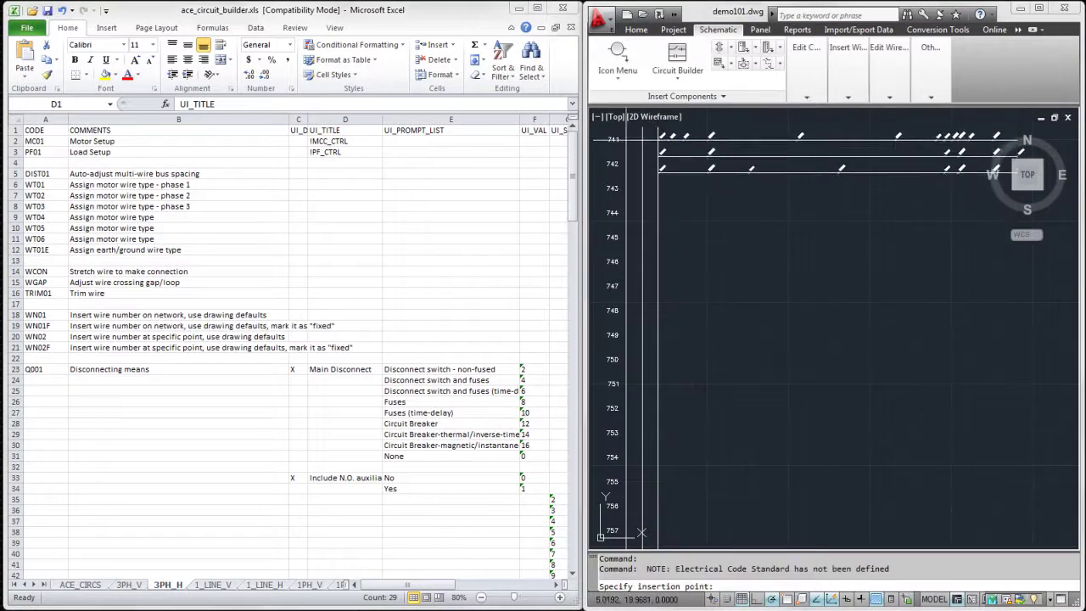
click(658, 140)
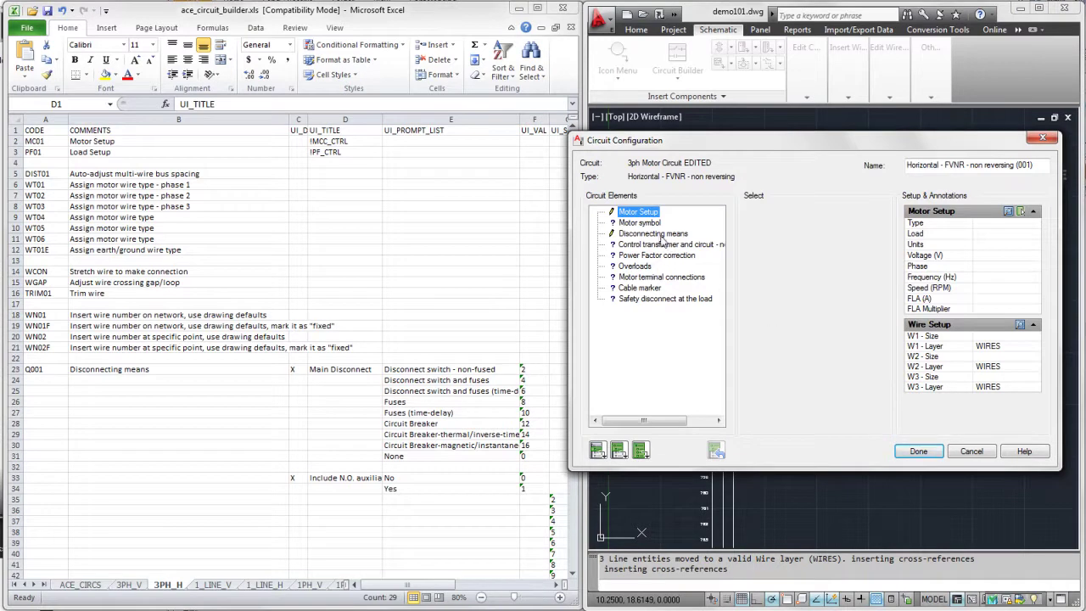
click(660, 235)
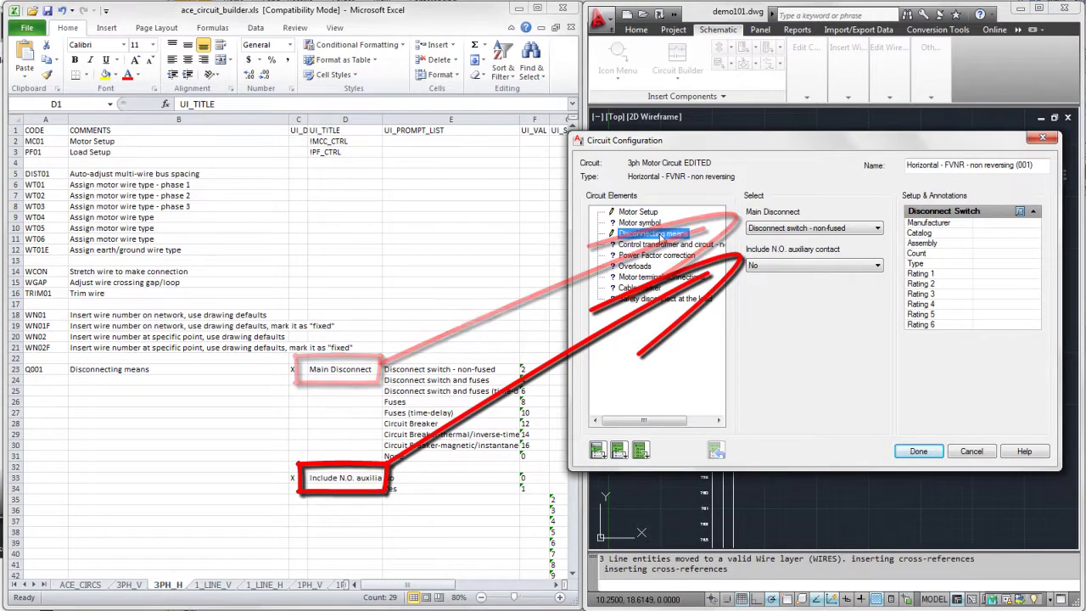
click(877, 229)
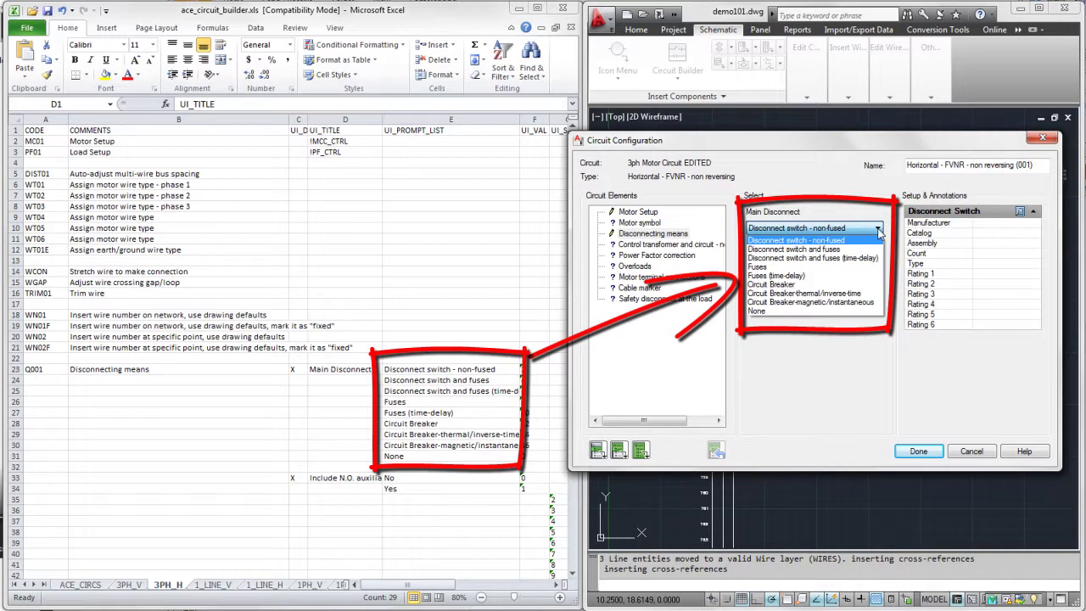
click(878, 229)
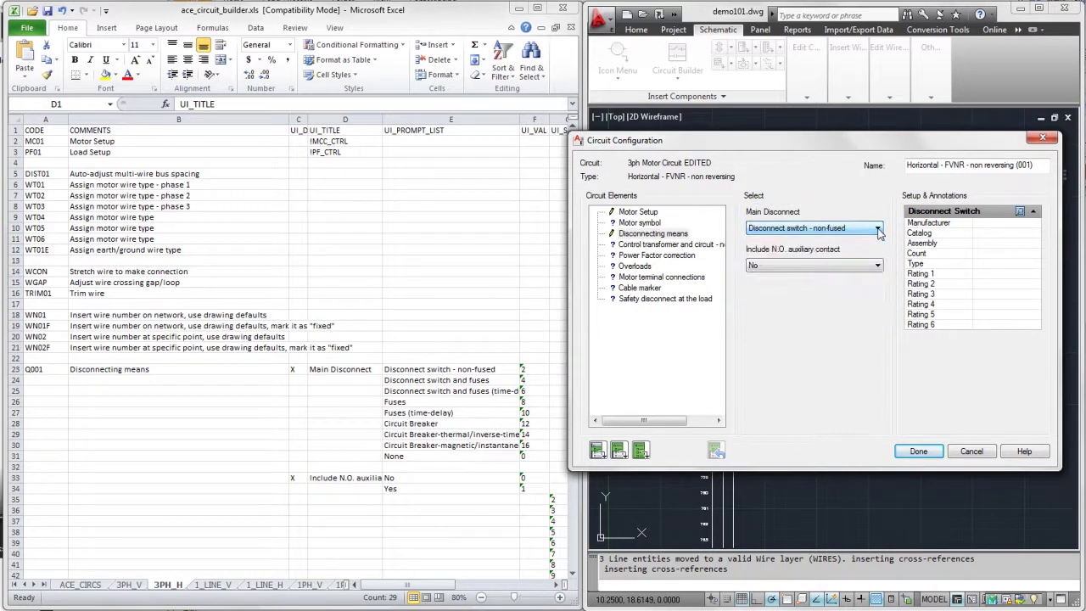
click(972, 453)
Discard the circuit, widen column C, and move the default X from C23 to C26 (Fuses).
click(694, 338)
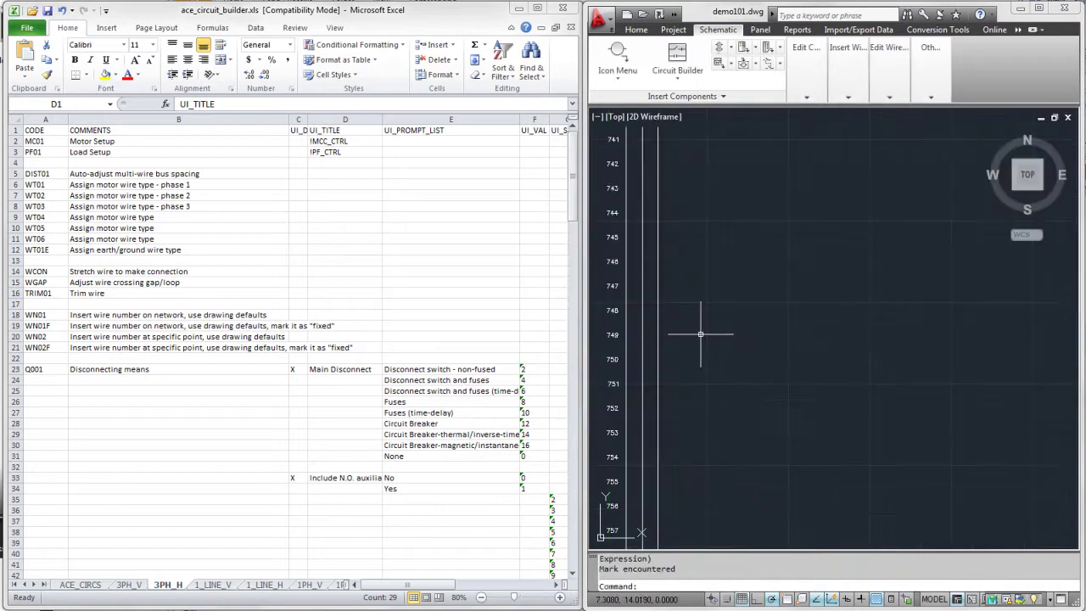
click(298, 369)
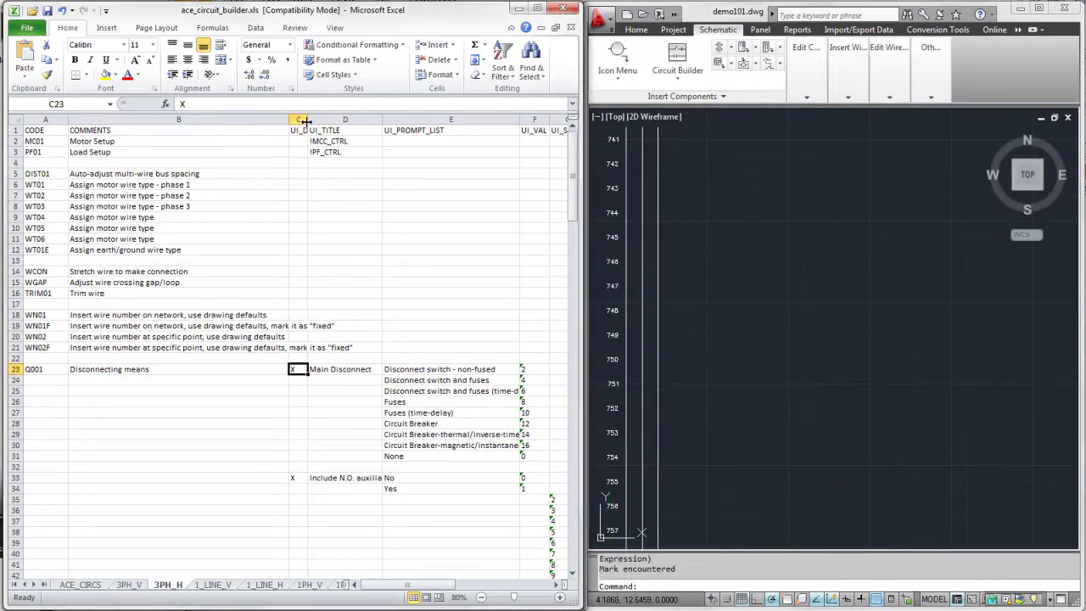
drag(308, 119, 336, 120)
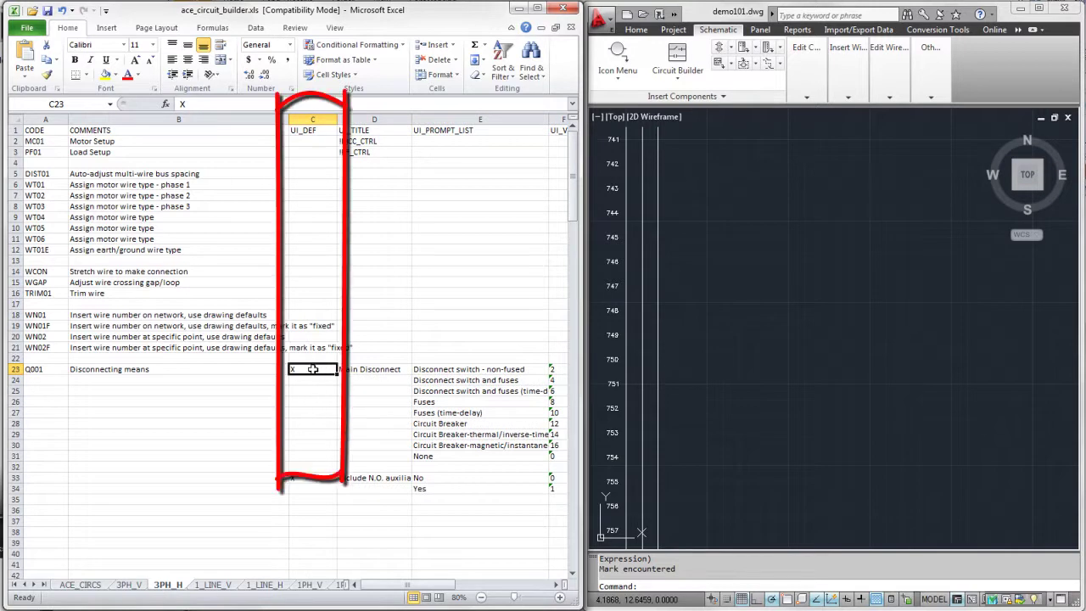
key(Delete)
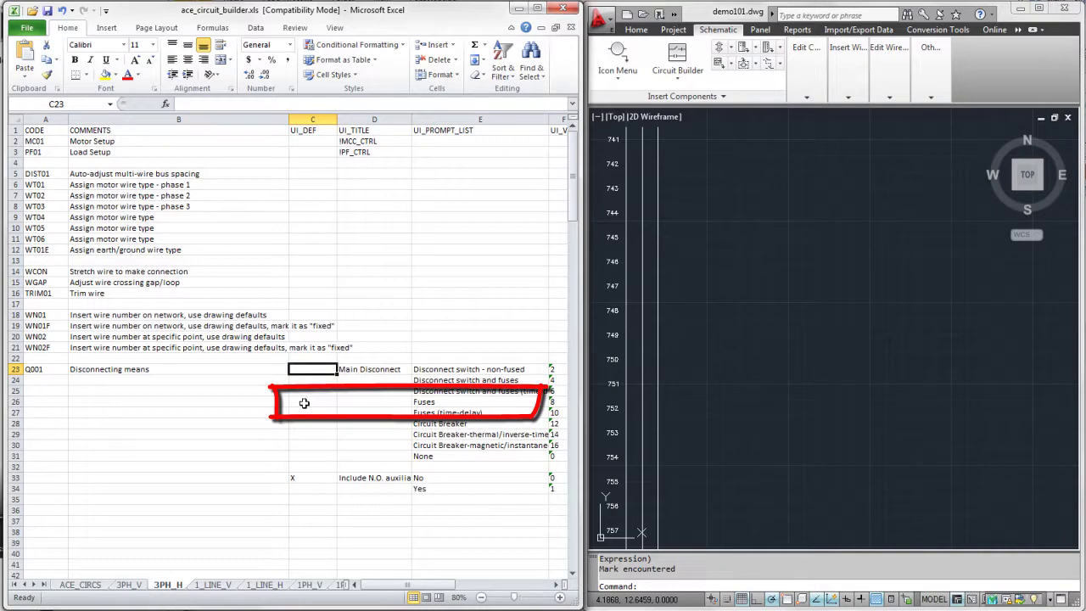
click(304, 403)
text(X)
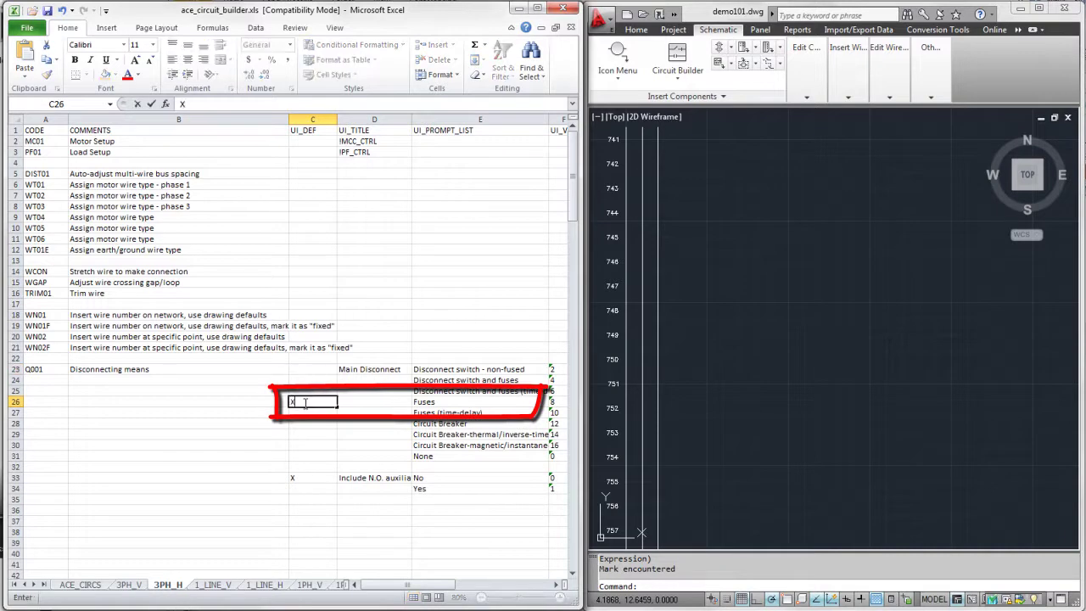
key(Return)
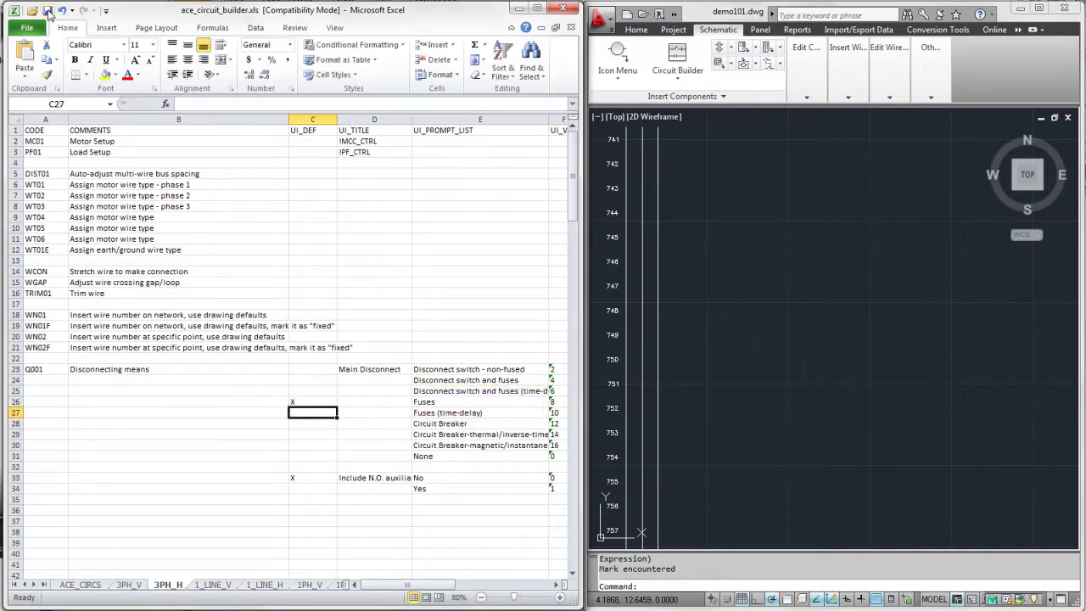
Verify in Circuit Configuration that Disconnecting means' Main Disconnect now defaults to Fuses.
click(677, 59)
click(802, 477)
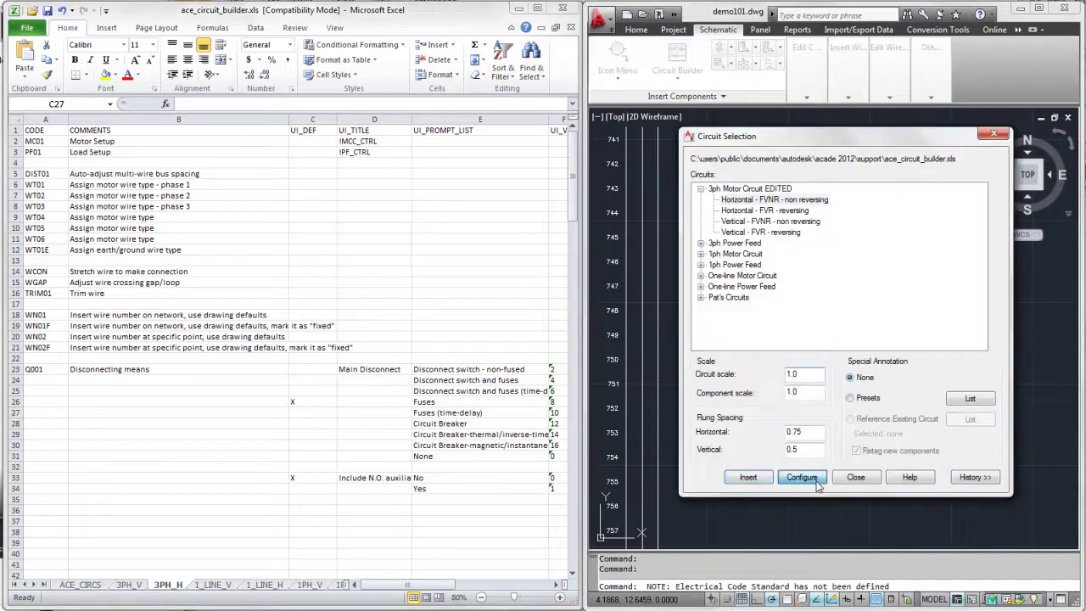
click(653, 231)
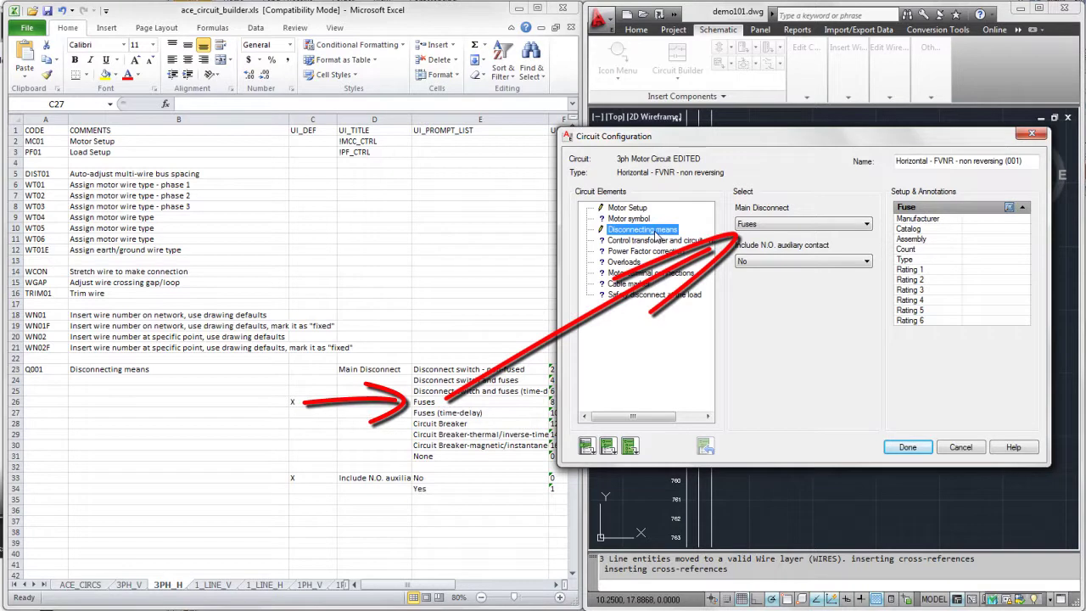
click(867, 225)
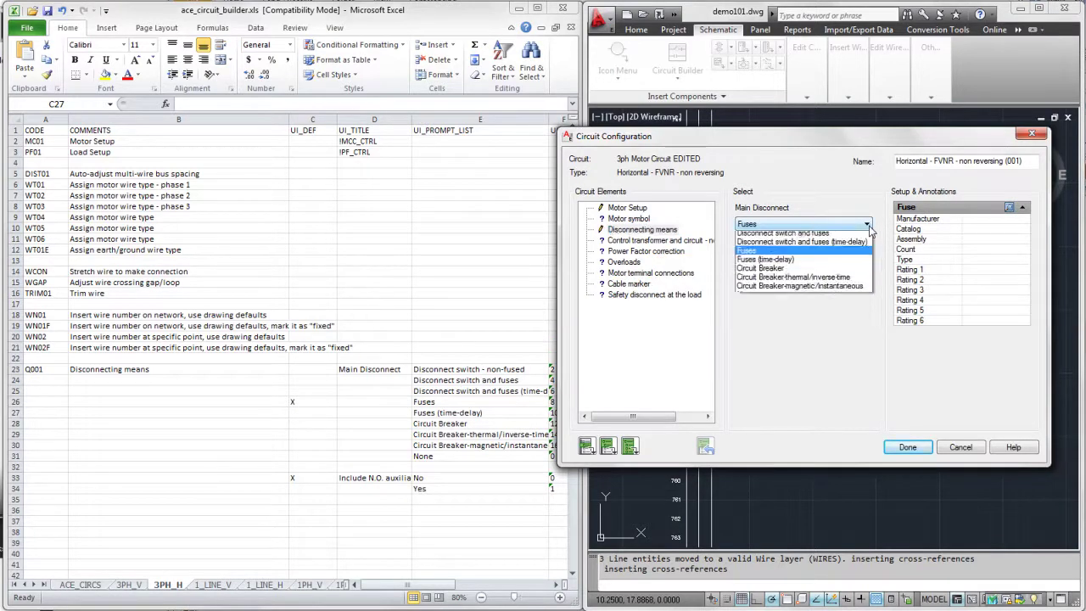